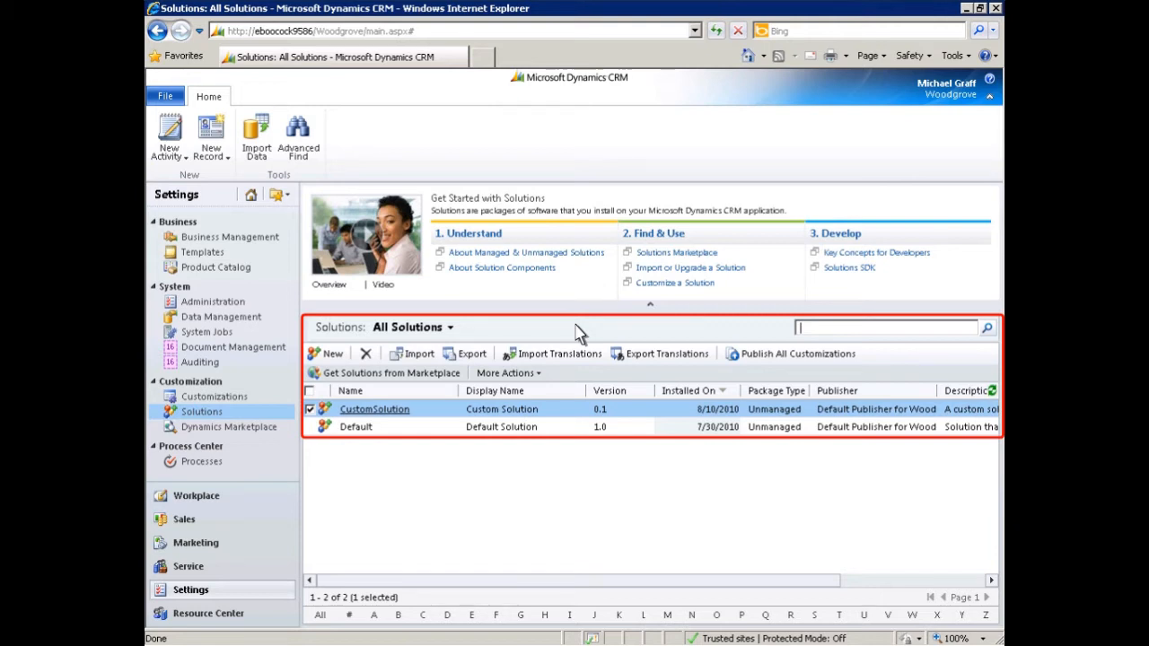
Create and save a new solution with display name My Solution, publisher My Company and version 1.0.0.0
left_click(331, 355)
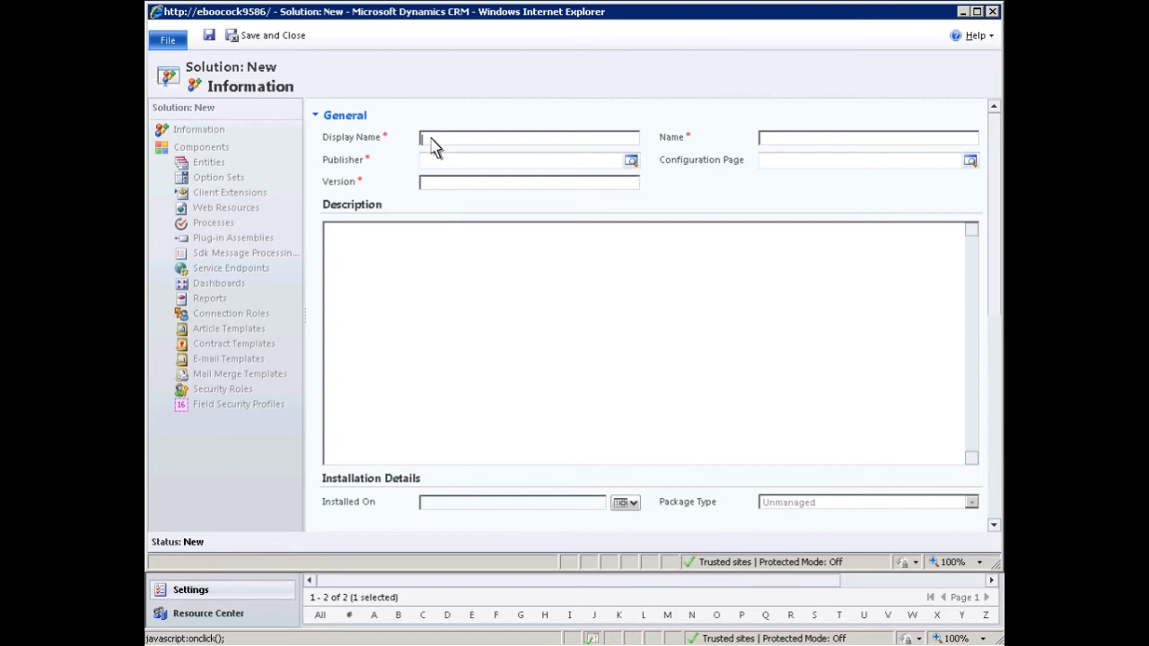
type("My Solution")
left_click(630, 161)
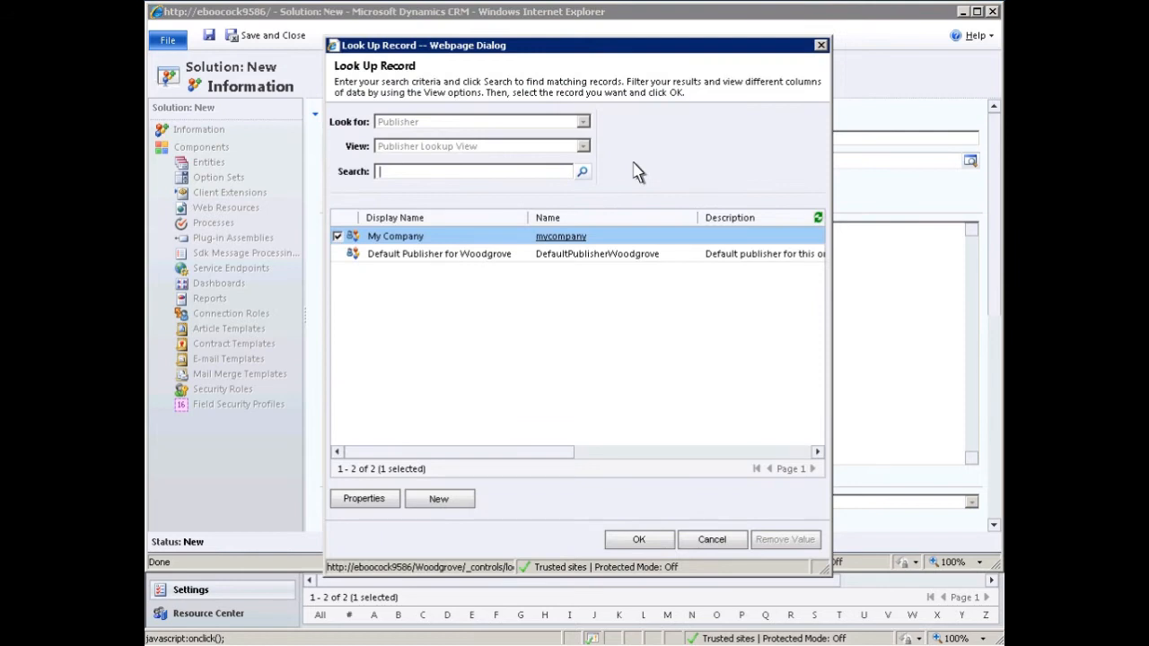
left_click(408, 240)
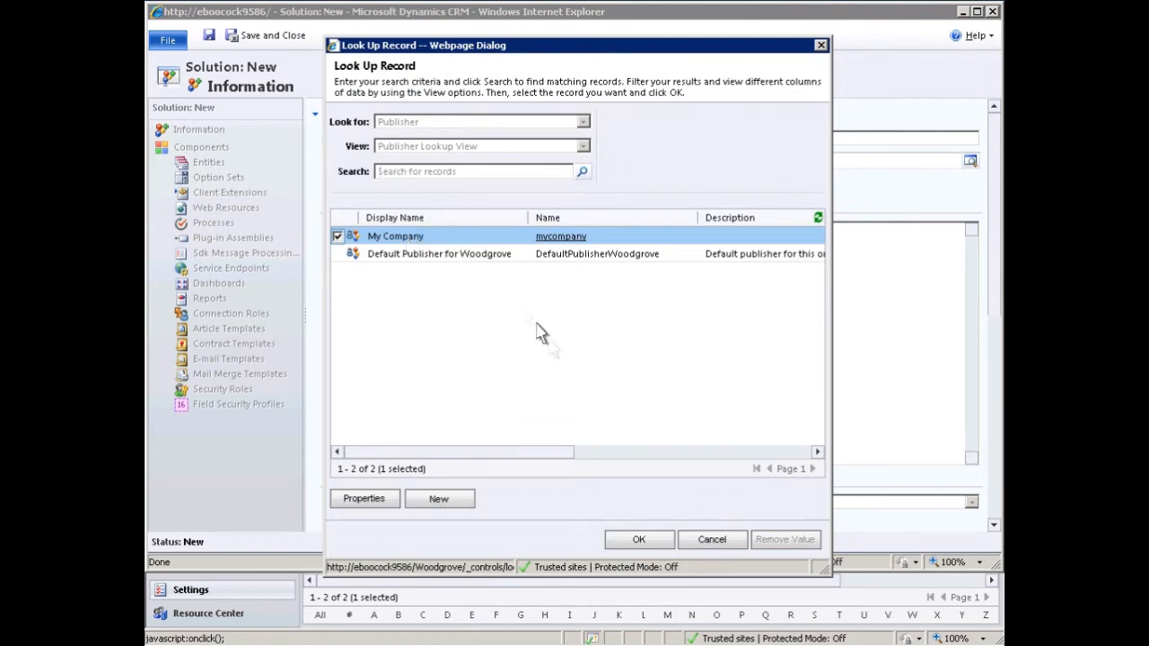
left_click(639, 540)
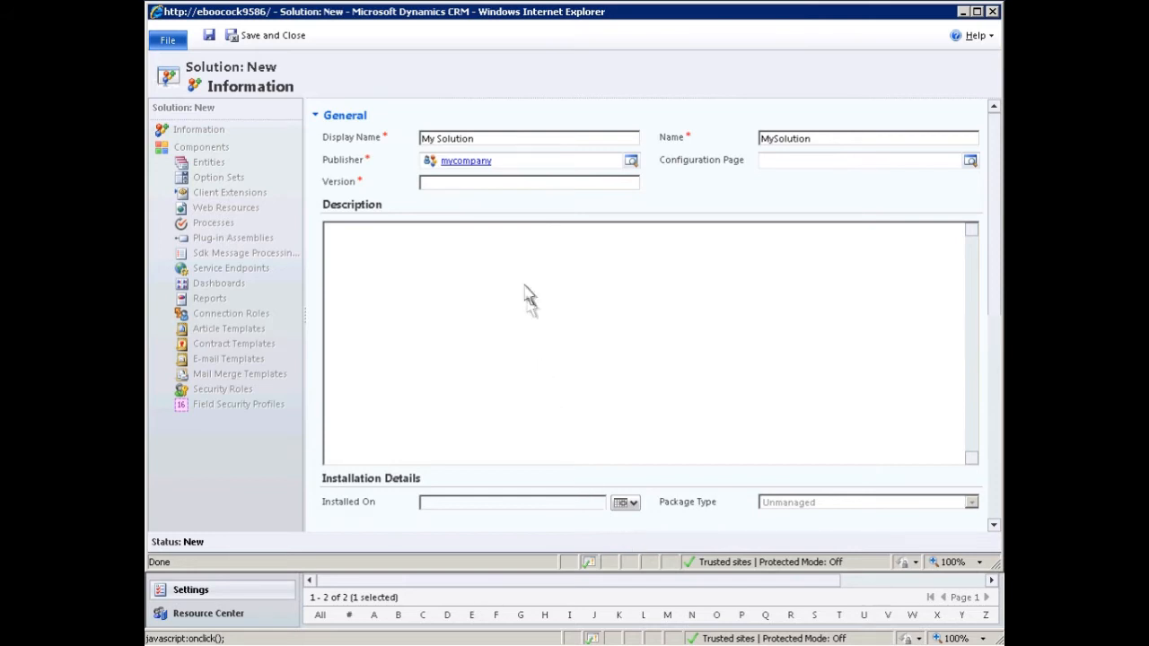
left_click(509, 183)
type("1.0.0.0")
left_click(210, 36)
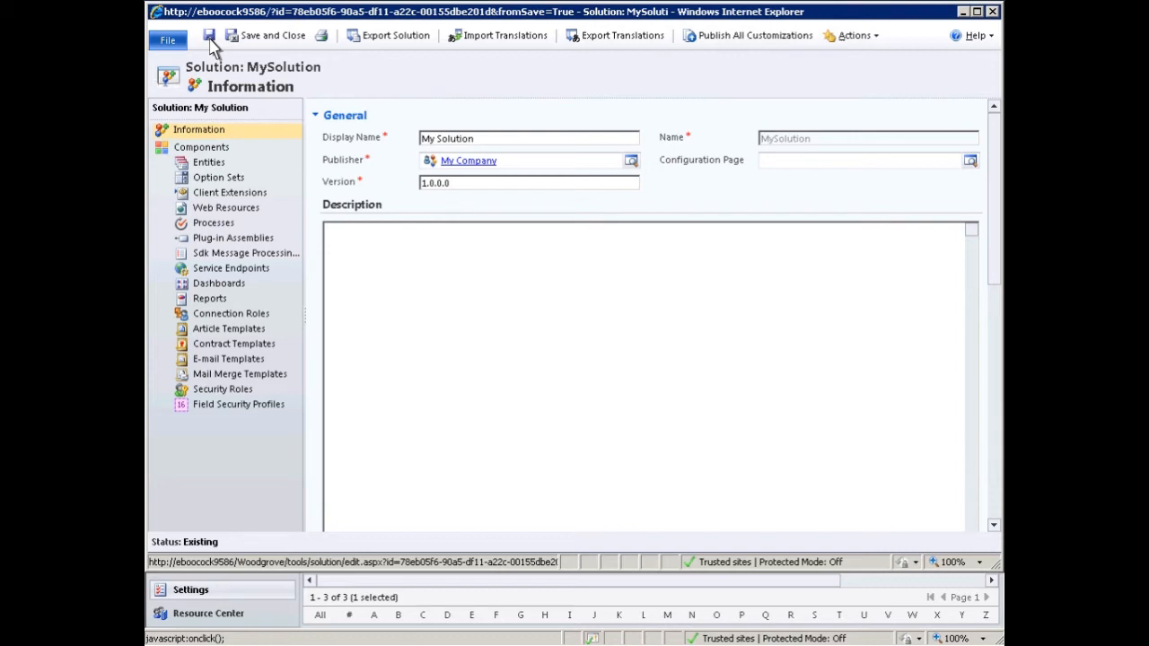
Add the existing Account and Contact entities to the solution's components, including their missing required components
left_click(201, 149)
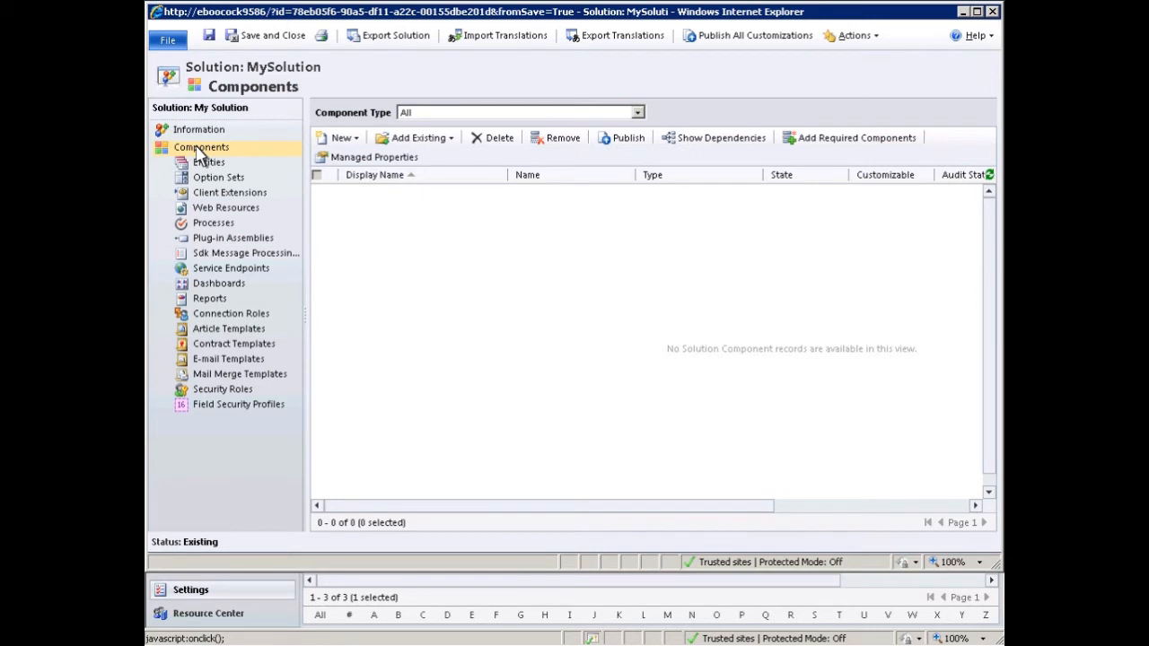
left_click(453, 146)
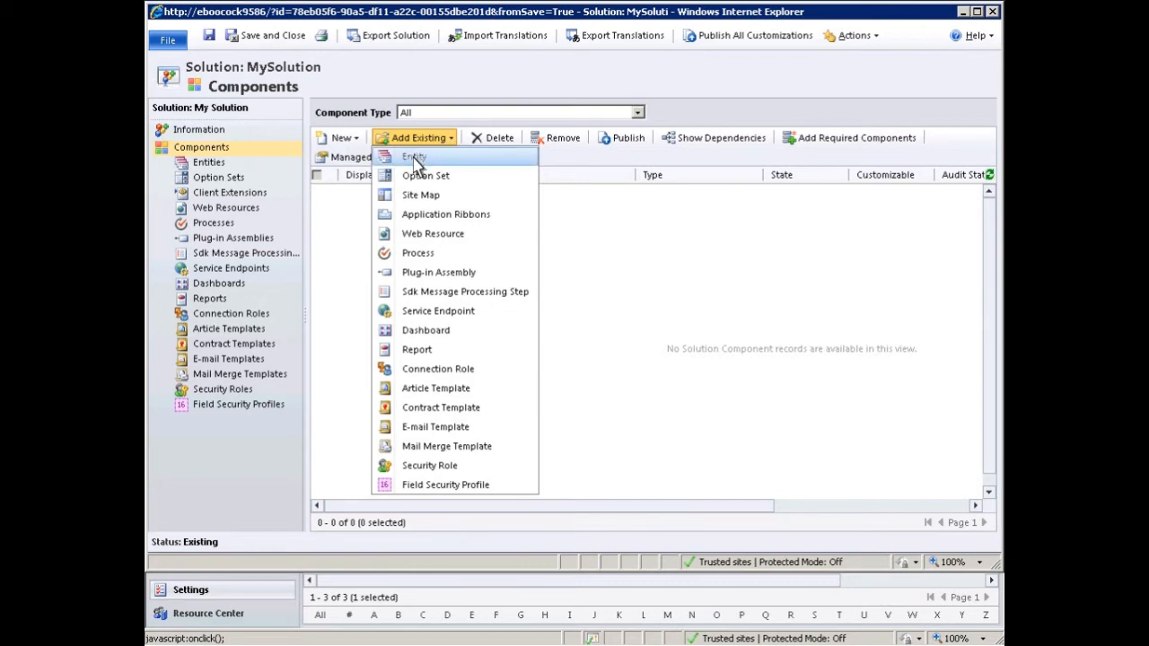
left_click(415, 158)
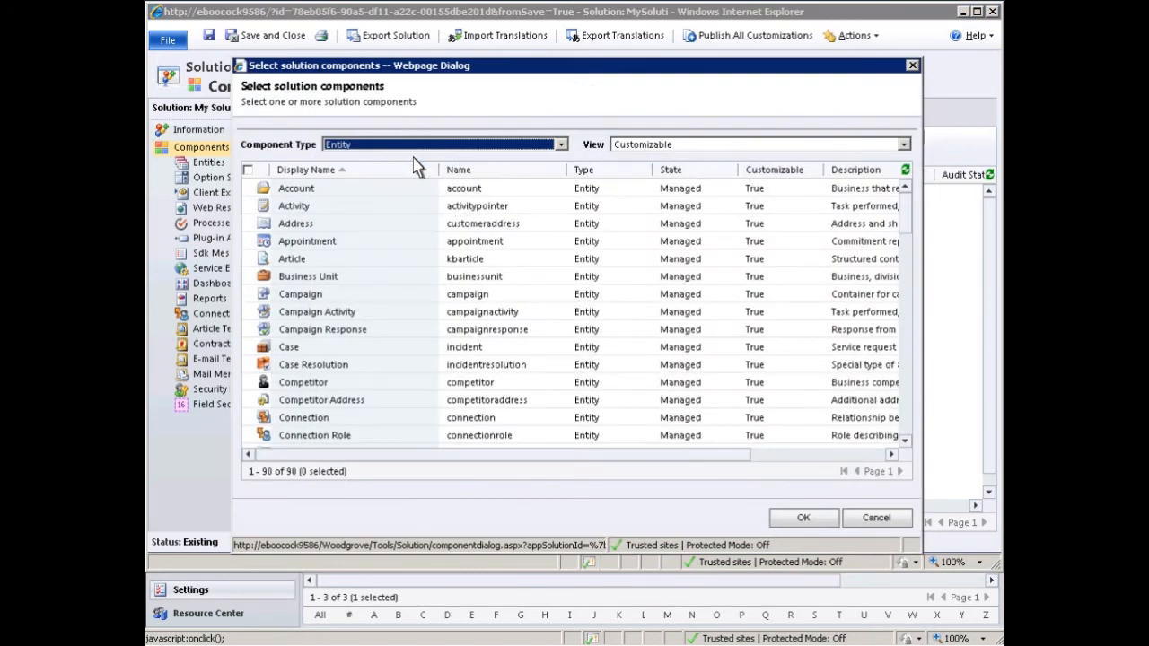
left_click(248, 188)
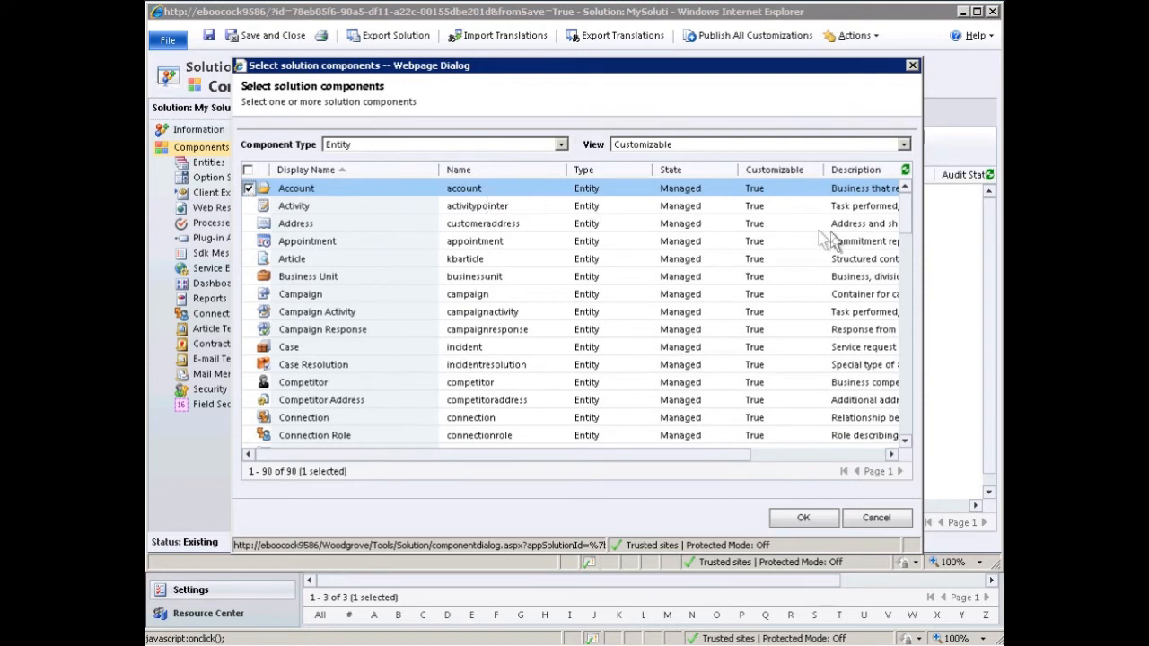
scroll(908, 255, "down", 3)
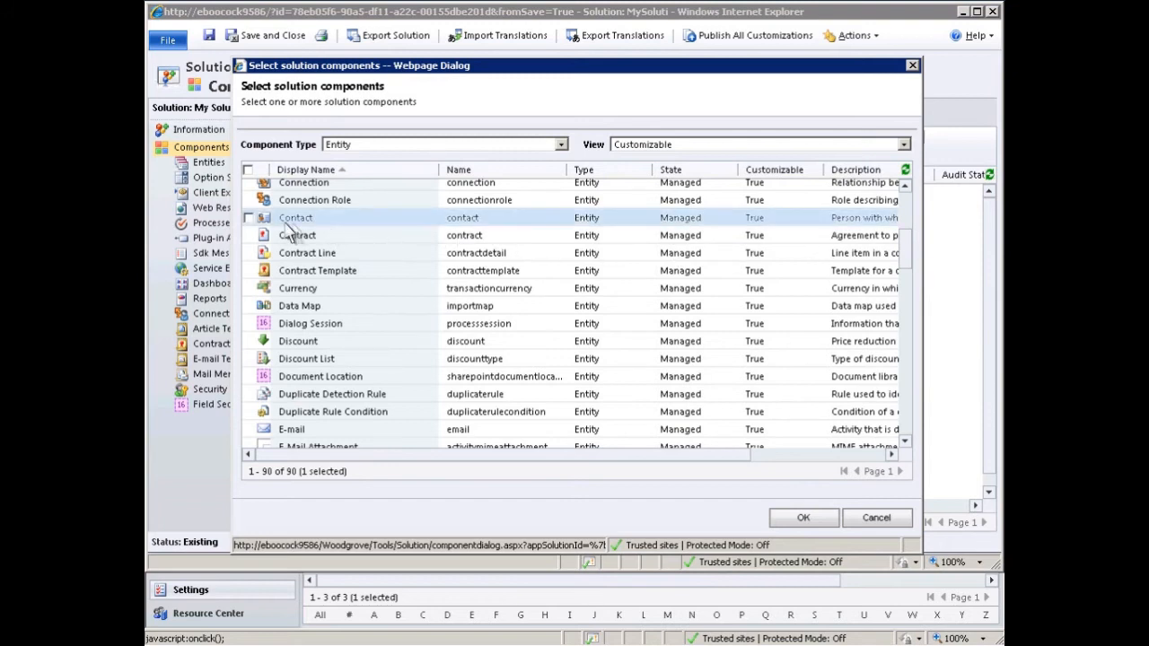
left_click(250, 218)
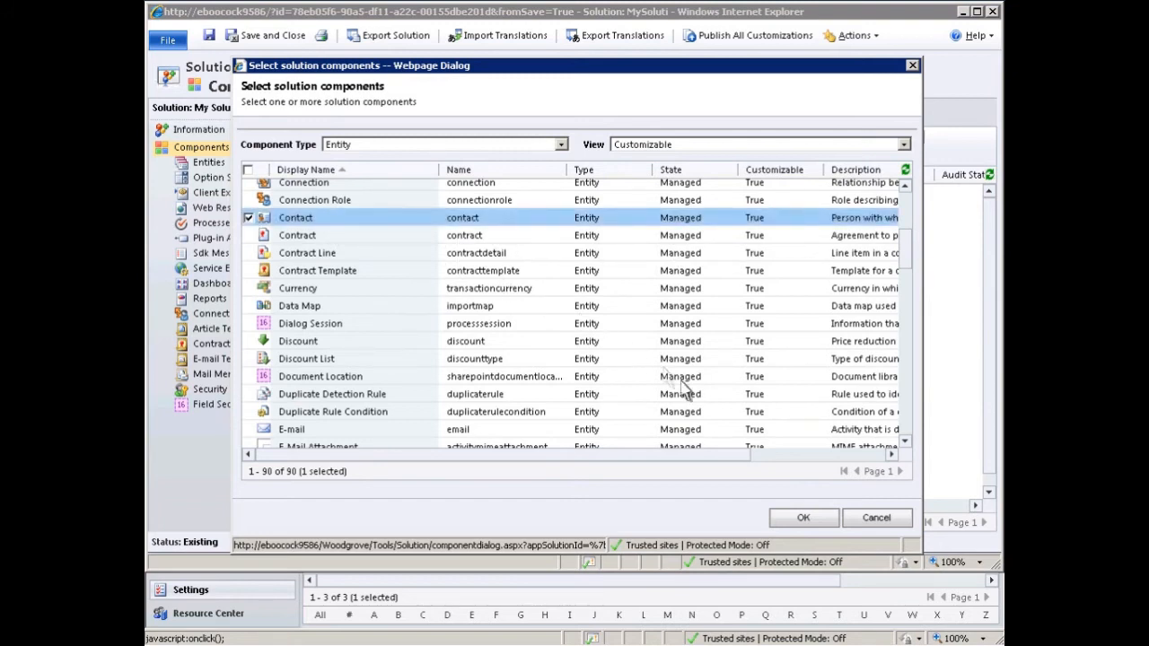
left_click(805, 520)
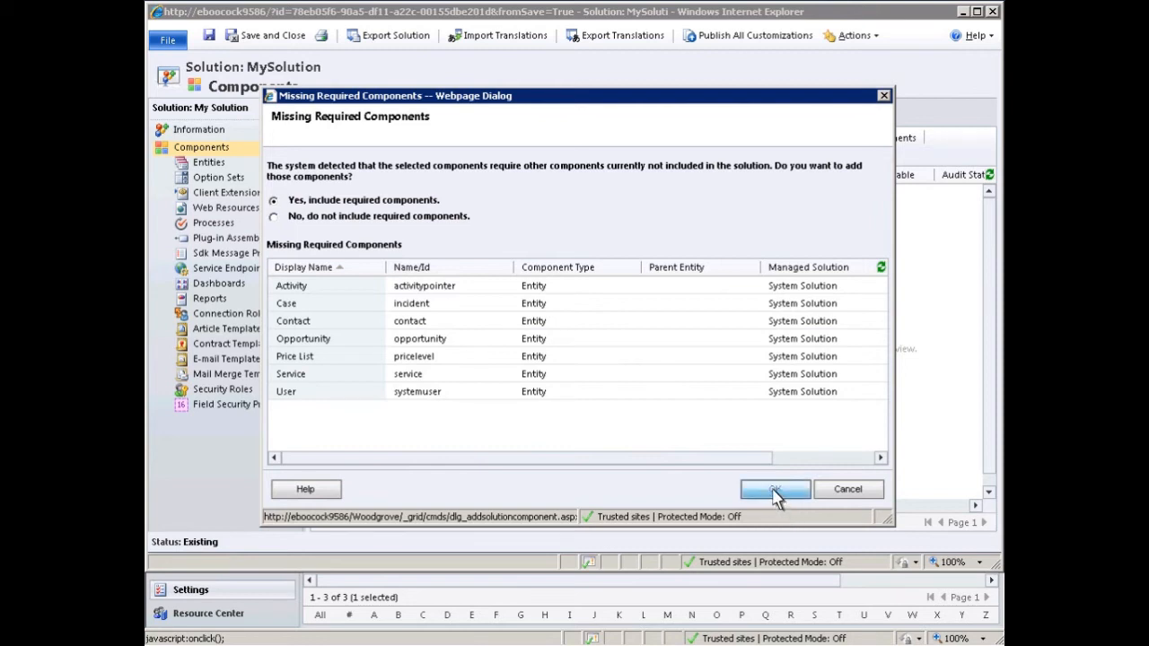
left_click(775, 493)
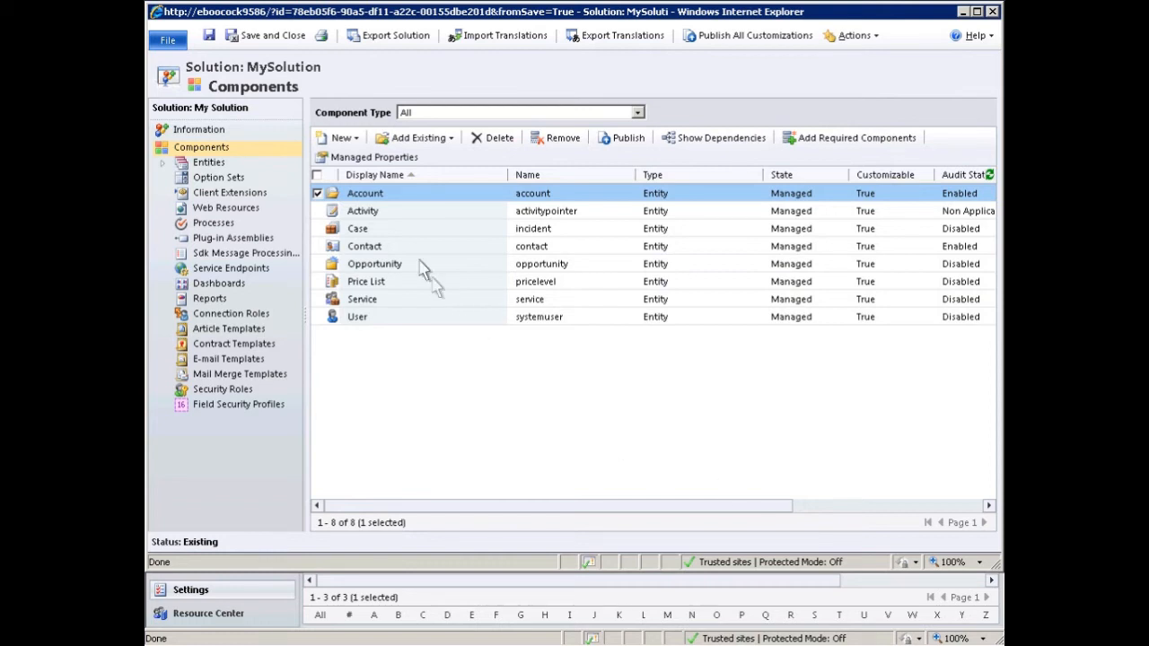
Start a new web resource named JSONParser with display name "JScript JSON Parser" and description "My Sample JScript Parser"
left_click(359, 142)
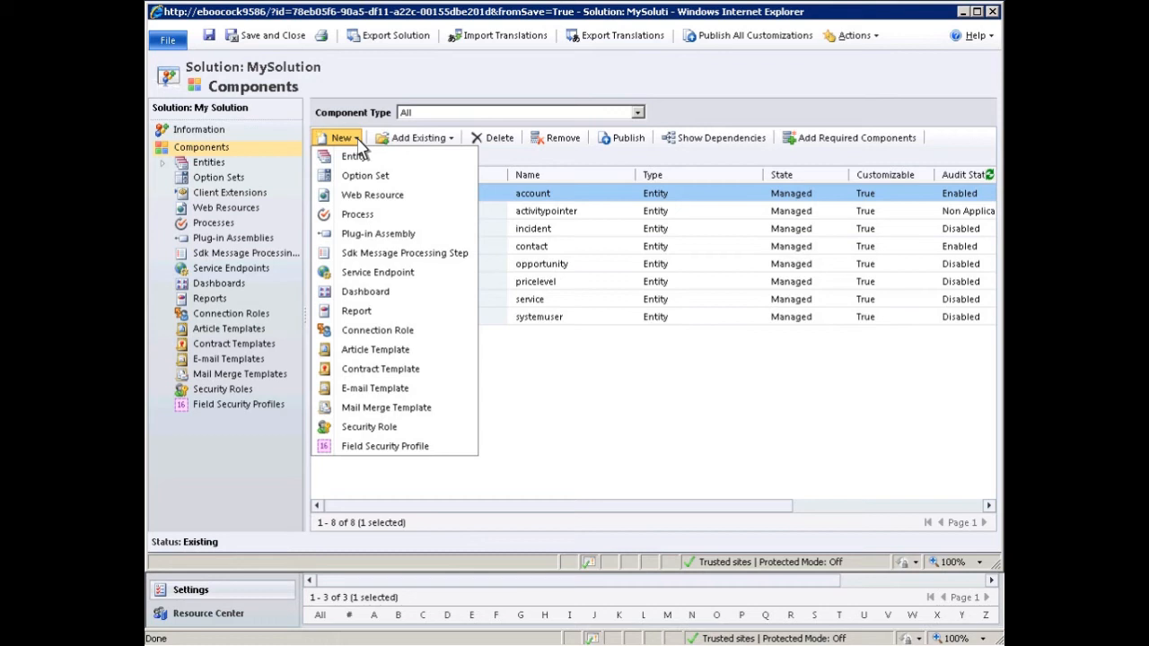
left_click(372, 198)
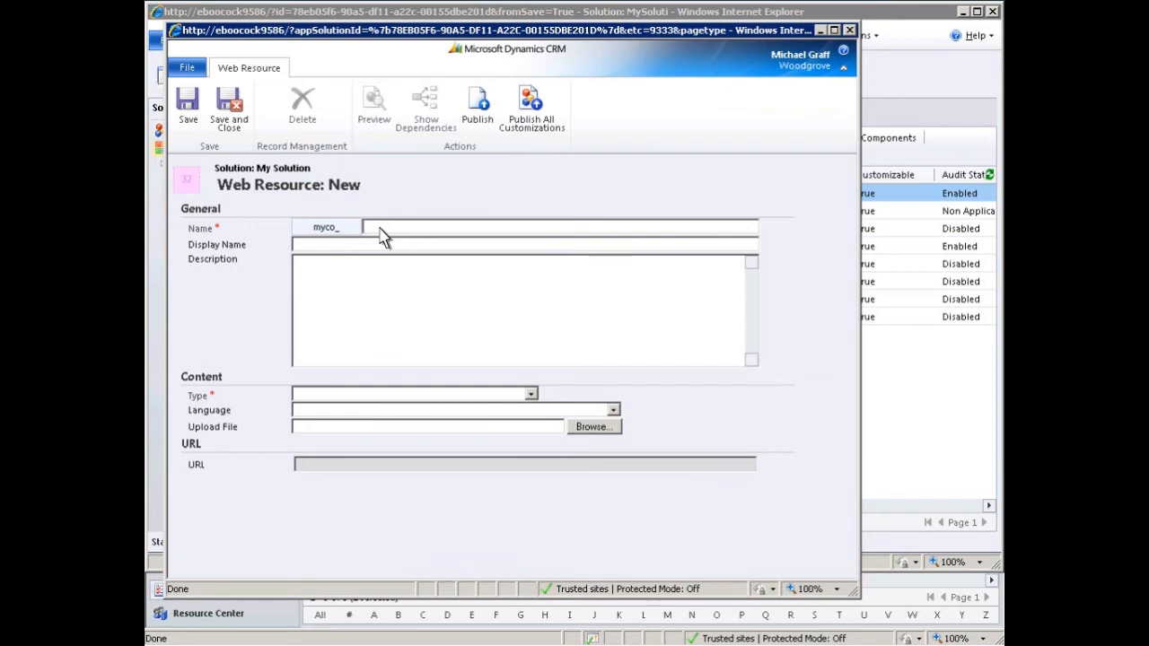
type("JSONParser")
key("Tab")
type("JScript -JSON Parser")
key("Tab")
type("My Sample JScript Parser")
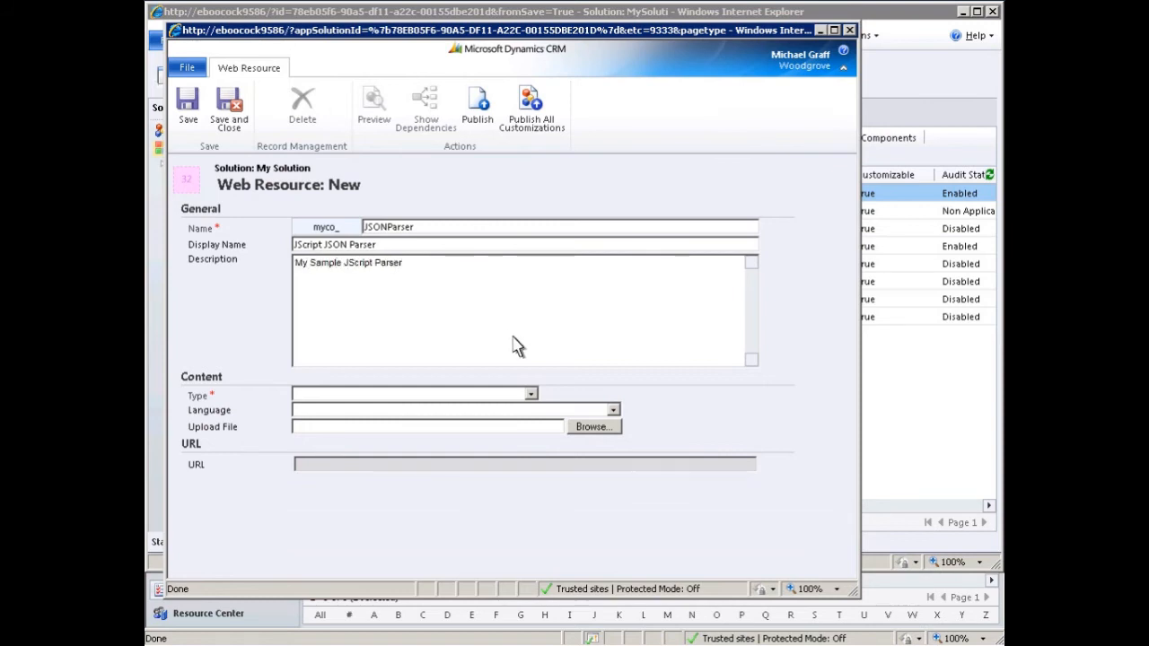
Set the JSONParser web resource's type to Script (JScript) and its language to English
left_click(530, 393)
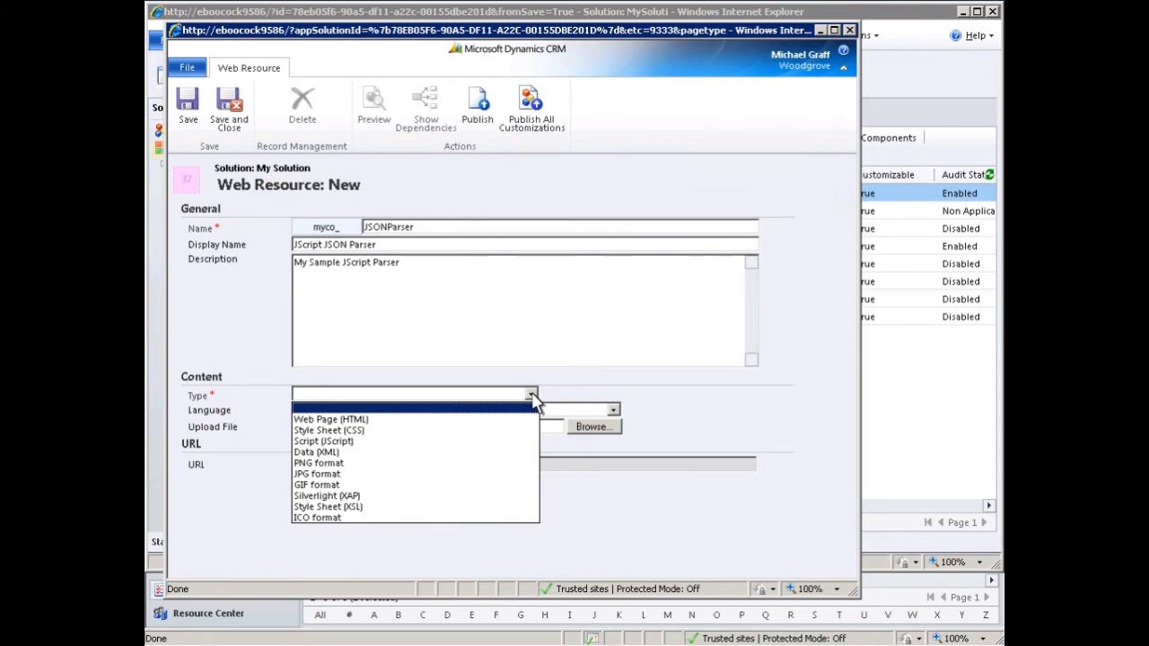
left_click(345, 442)
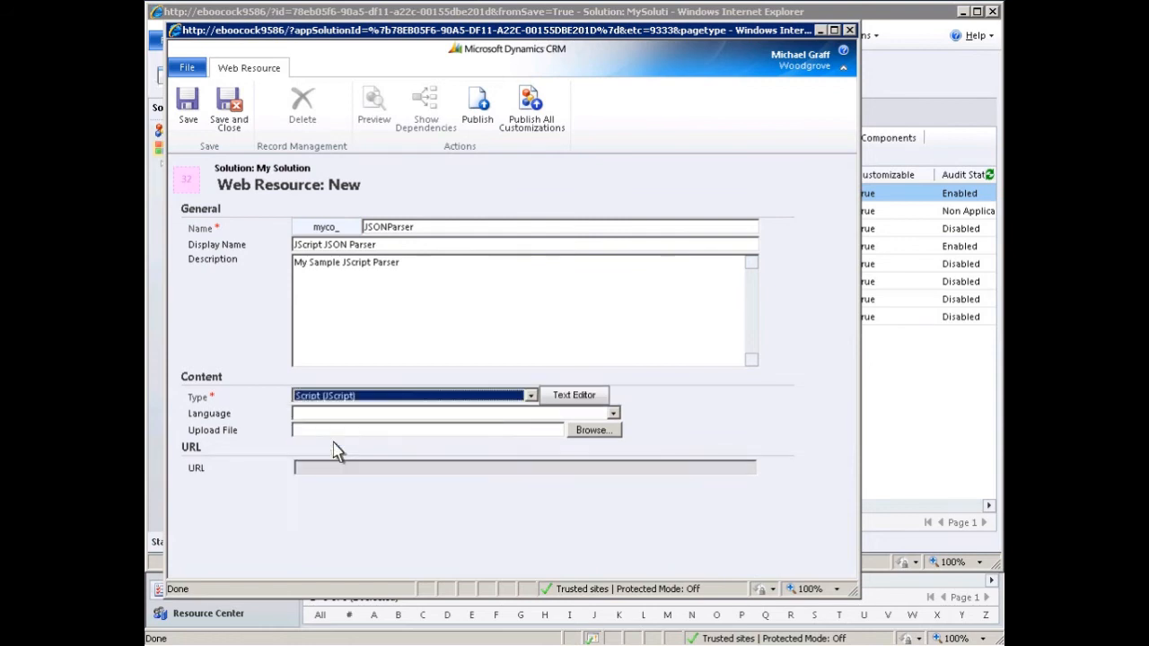
left_click(613, 414)
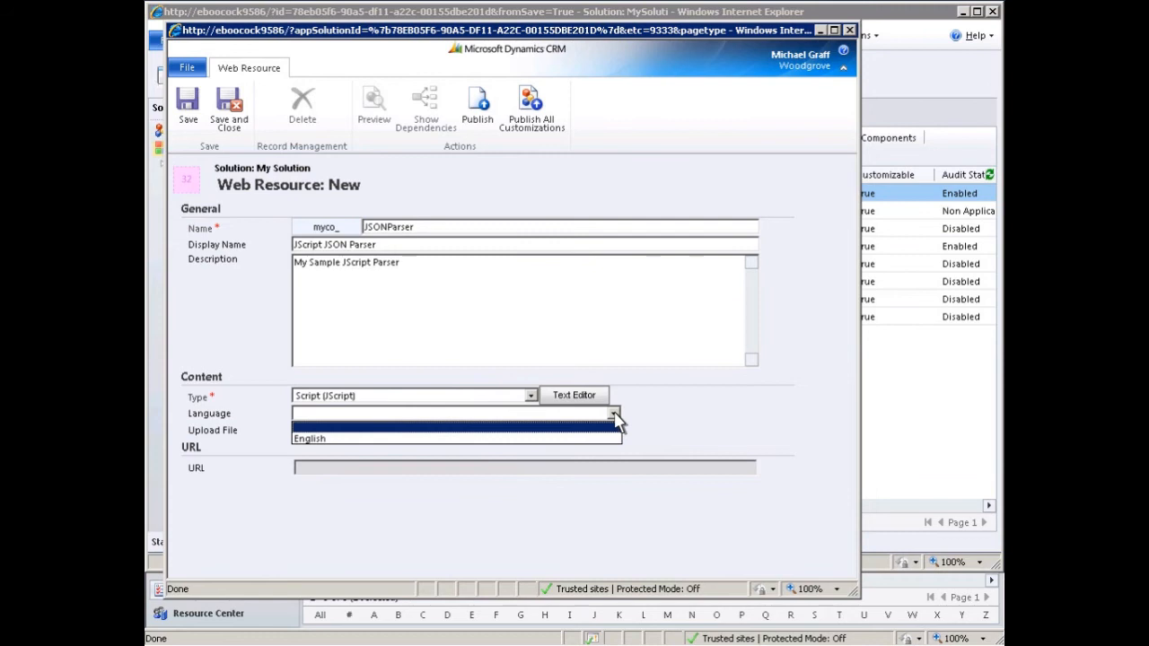
left_click(311, 439)
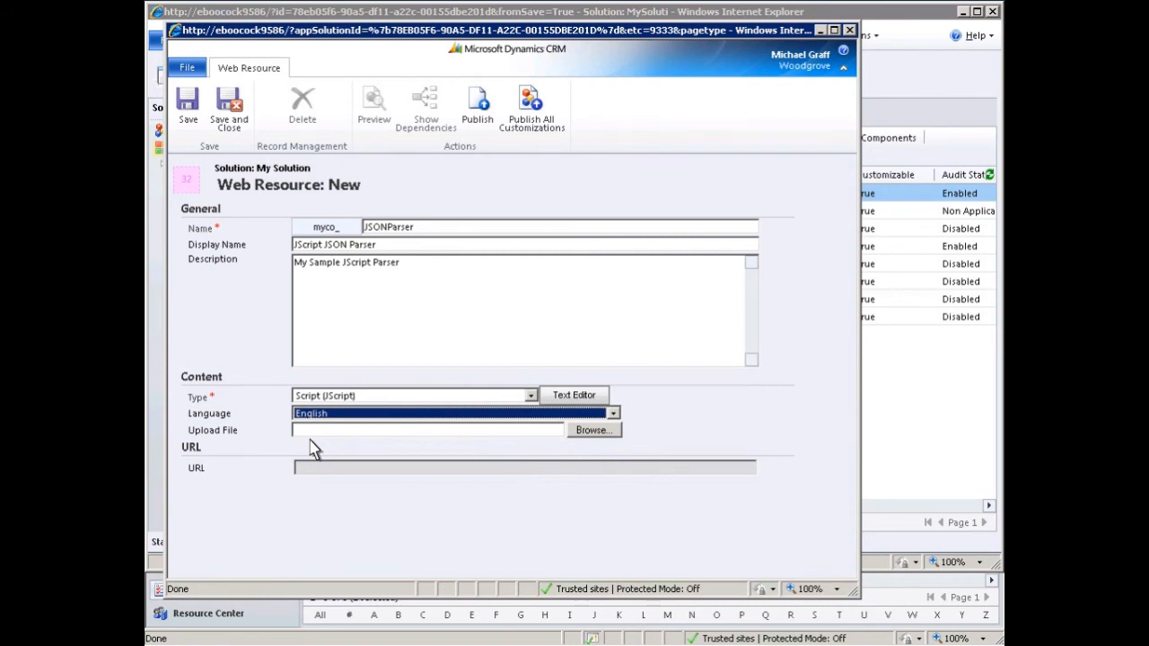
Choose the DataContext script file from the Solutions folder as the upload, and save and close the JSONParser web resource
left_click(591, 431)
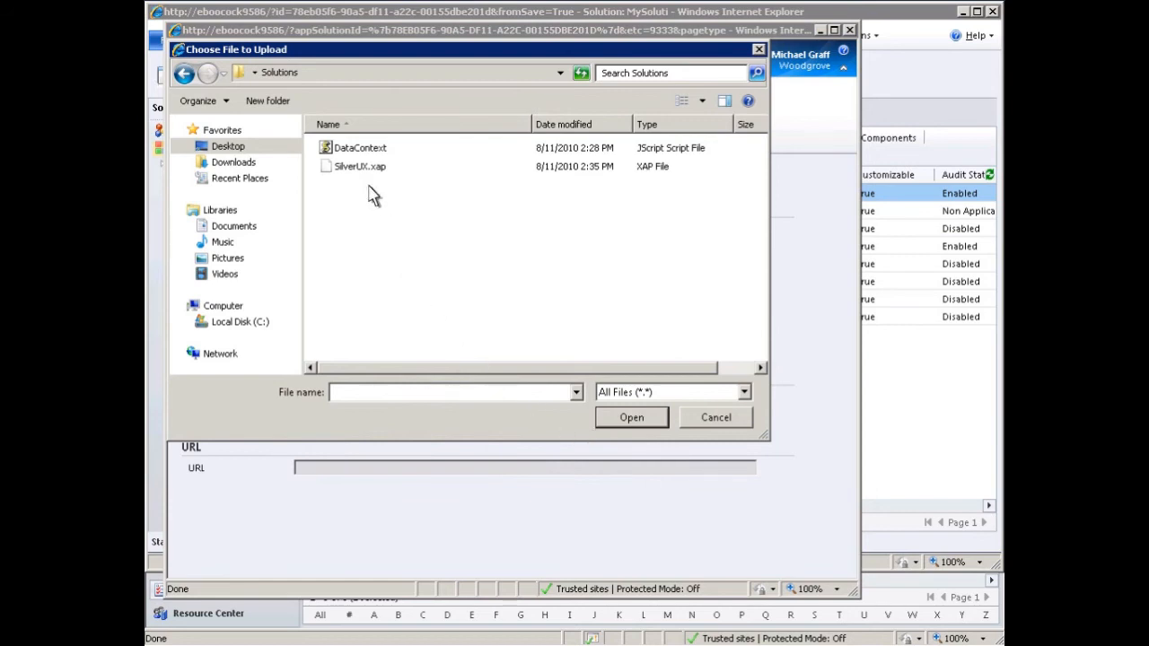
left_click(362, 149)
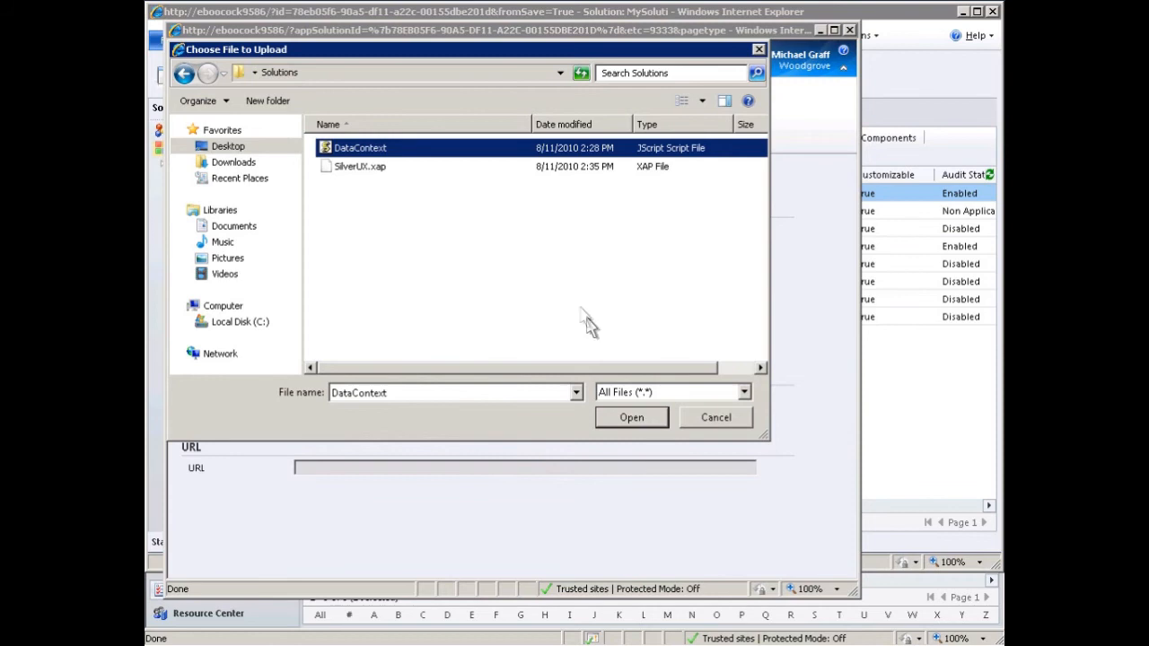
left_click(632, 418)
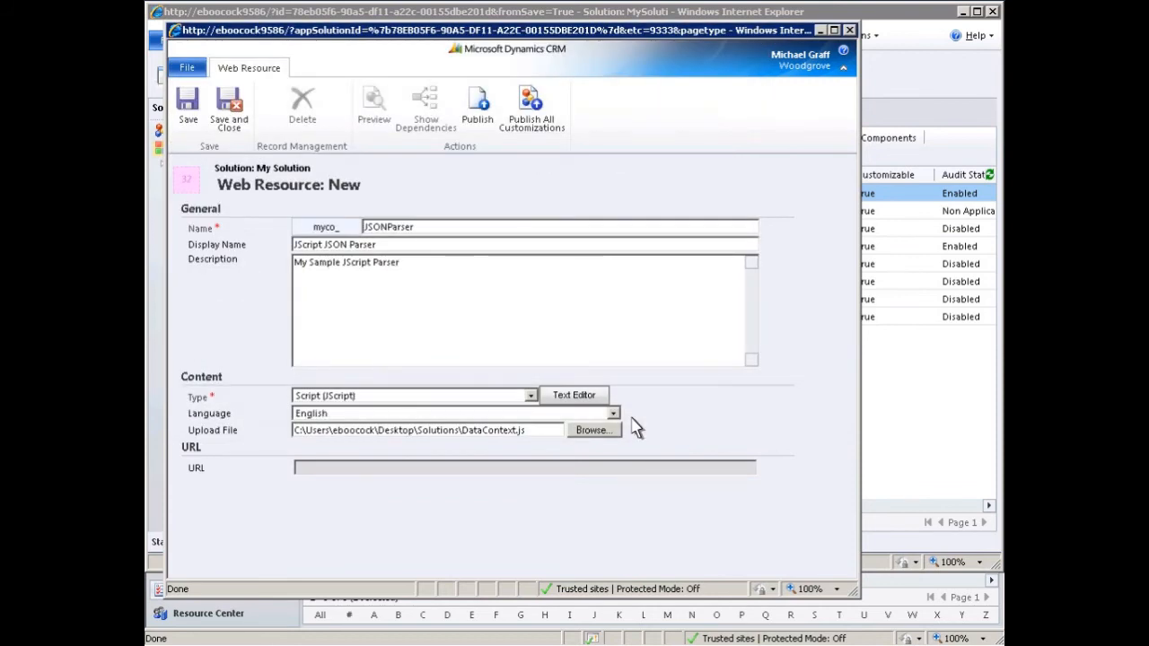
left_click(233, 118)
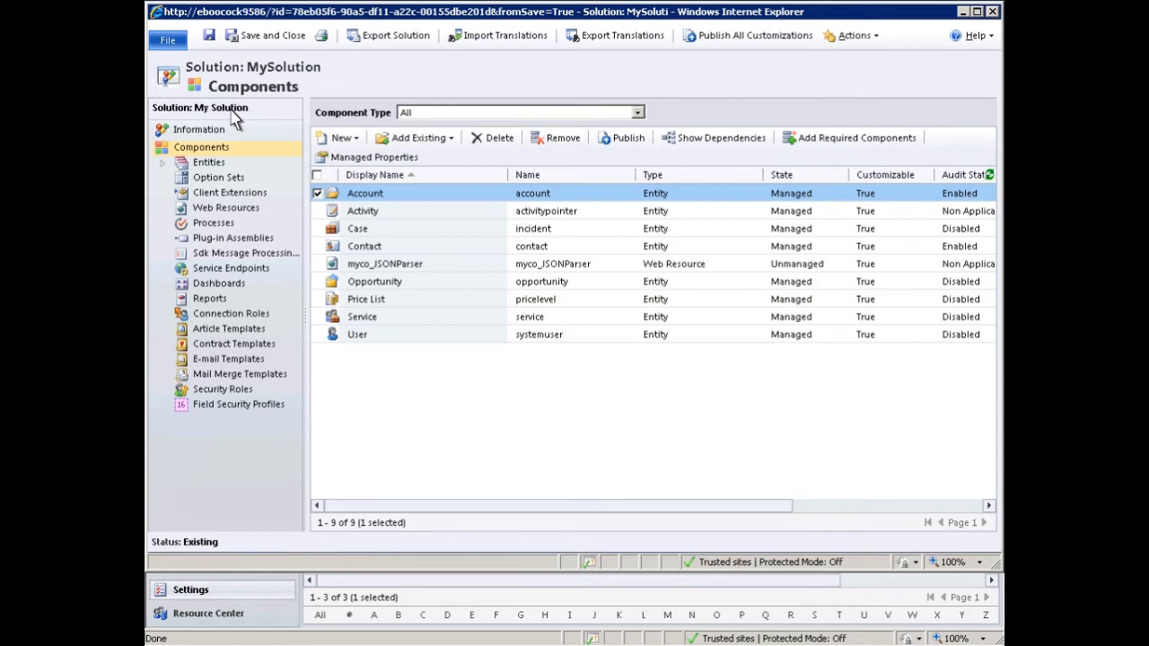
Start another web resource named silverux with display name "Silverlight US Component" and description "My Sample Silverlight UX display"
left_click(357, 142)
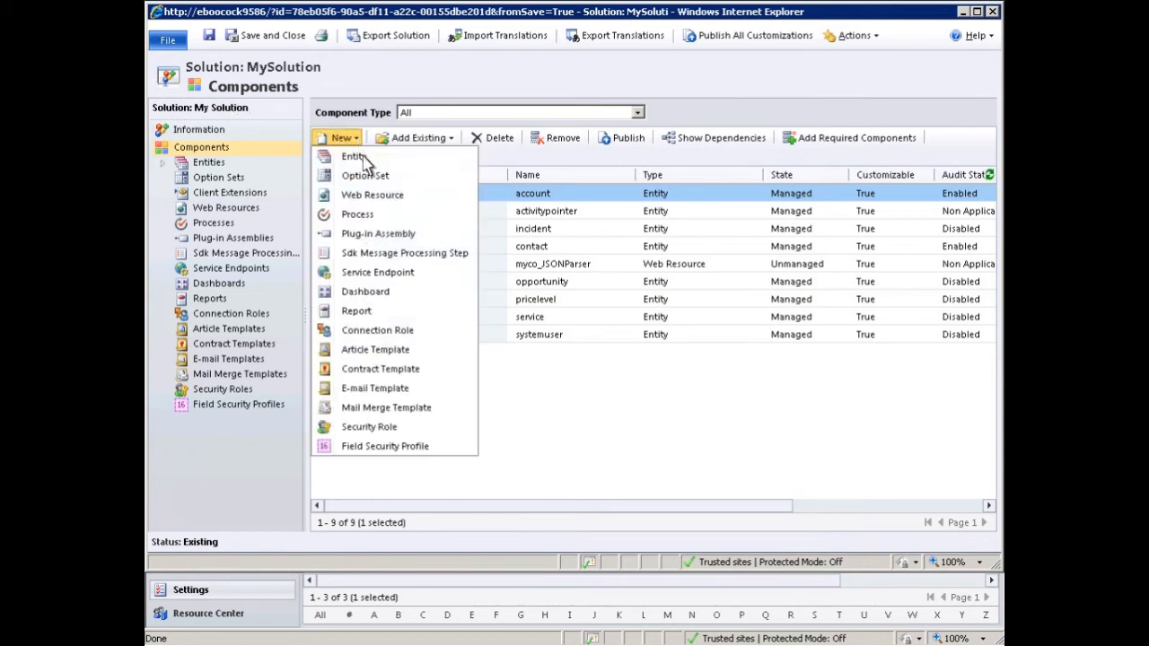
left_click(372, 195)
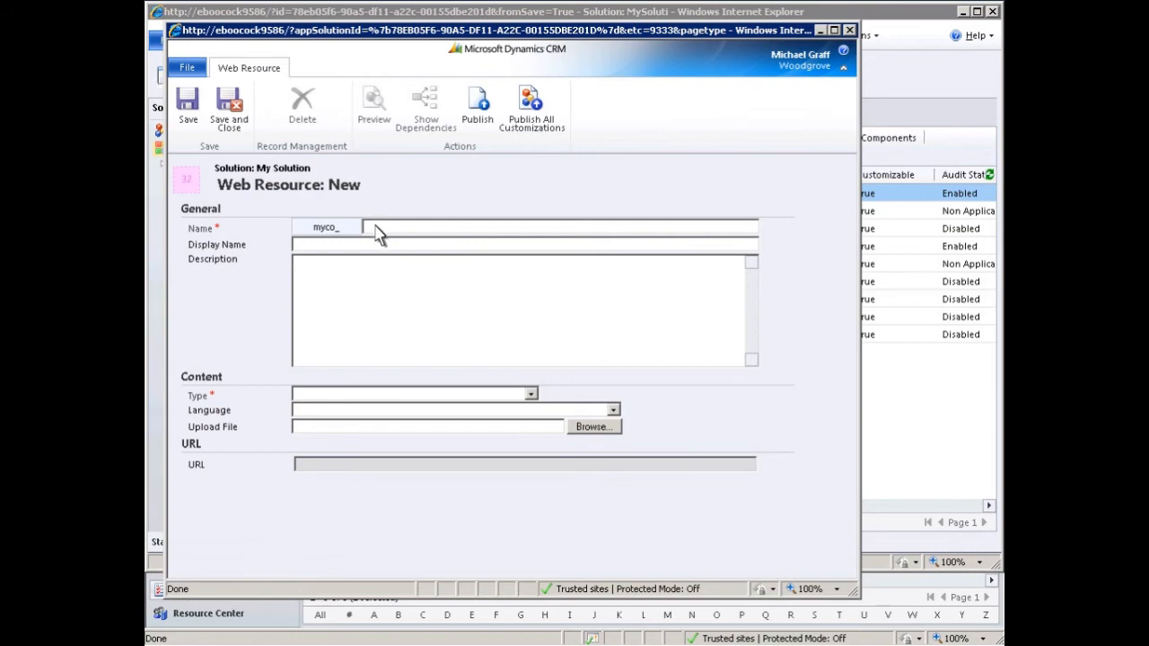
type("silverux")
key("Tab")
type("Silverlight US Component")
key("Tab")
type("My Sample Silverlight UX display")
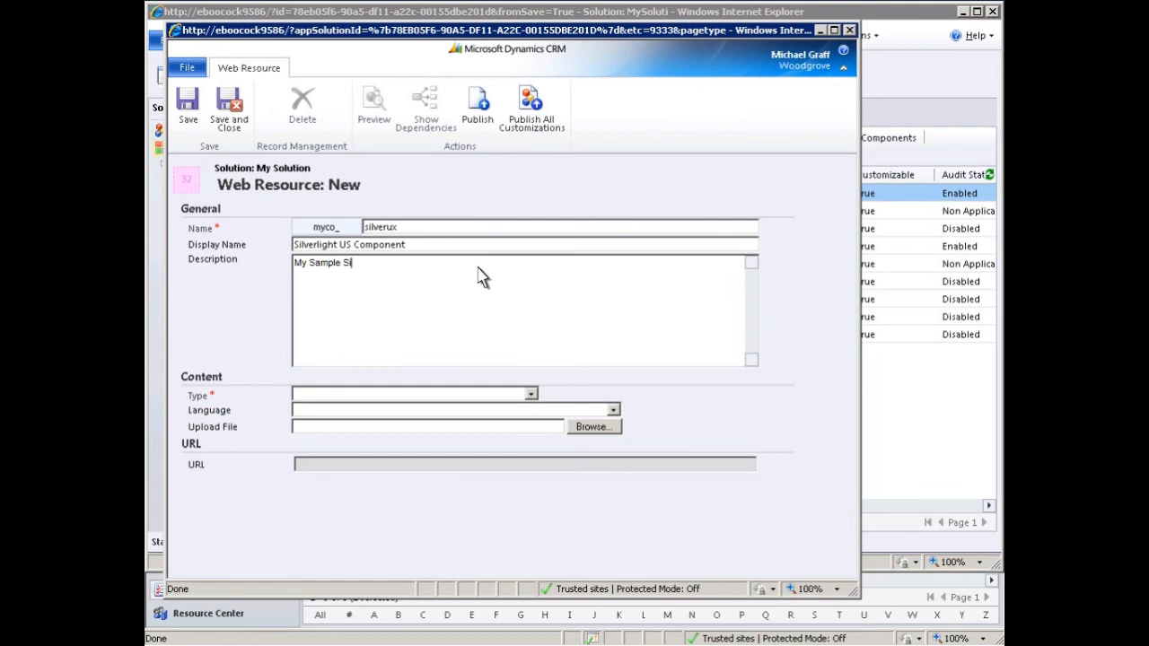
Set the silverux web resource's type to Silverlight (XAP) and its language to English
left_click(532, 396)
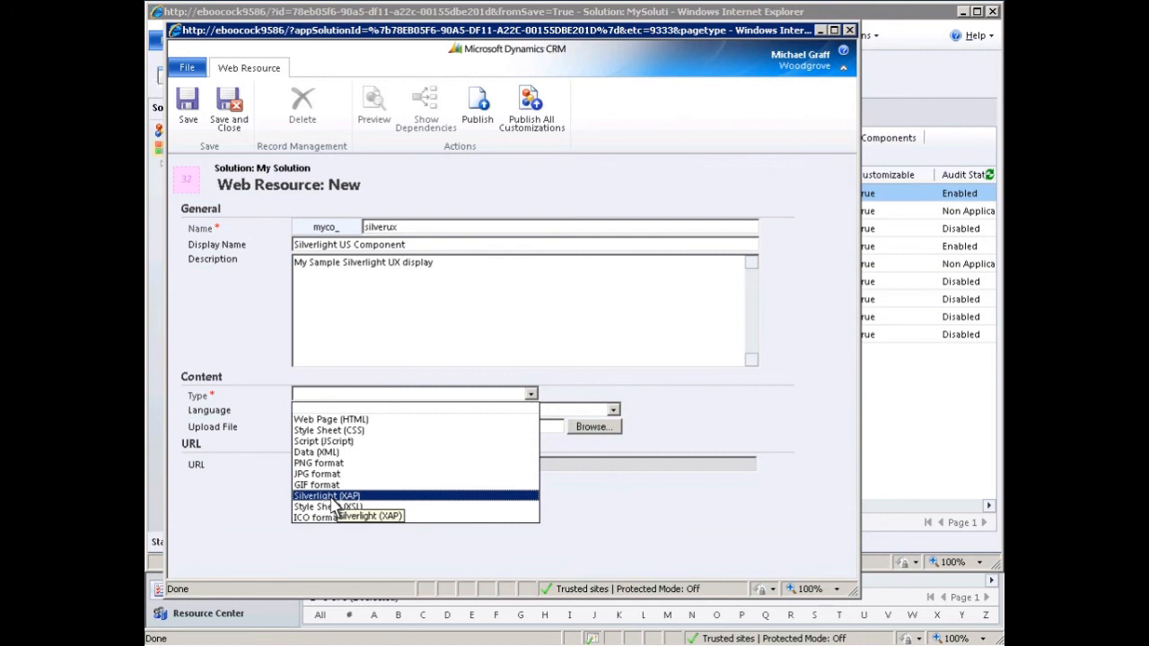
left_click(328, 496)
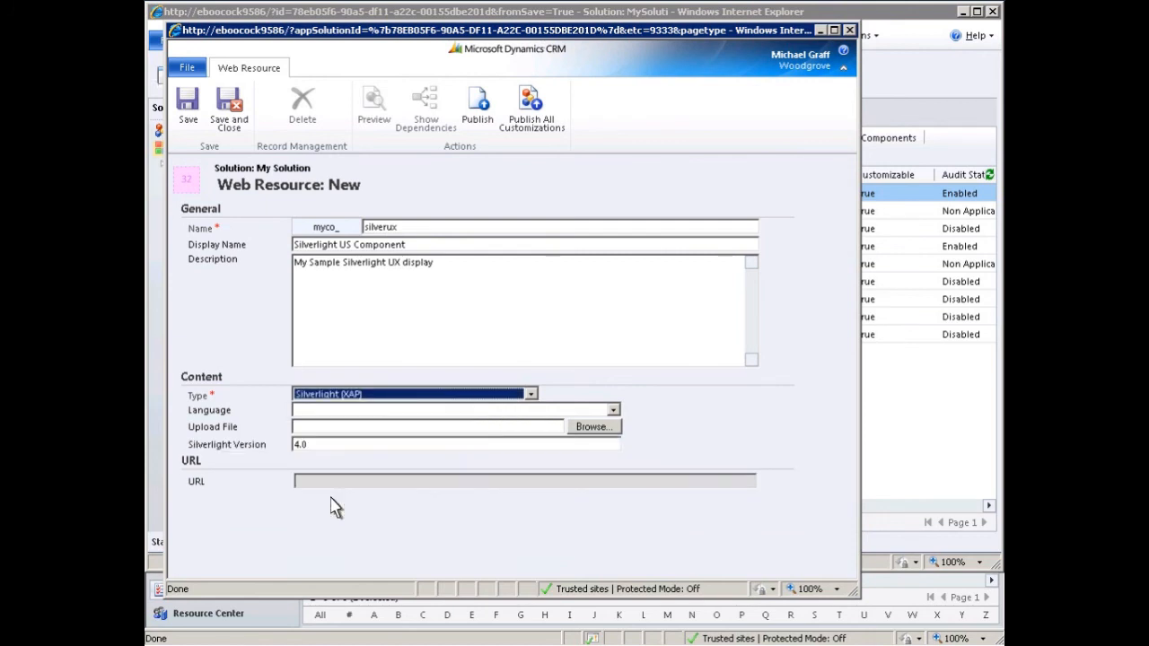
left_click(613, 411)
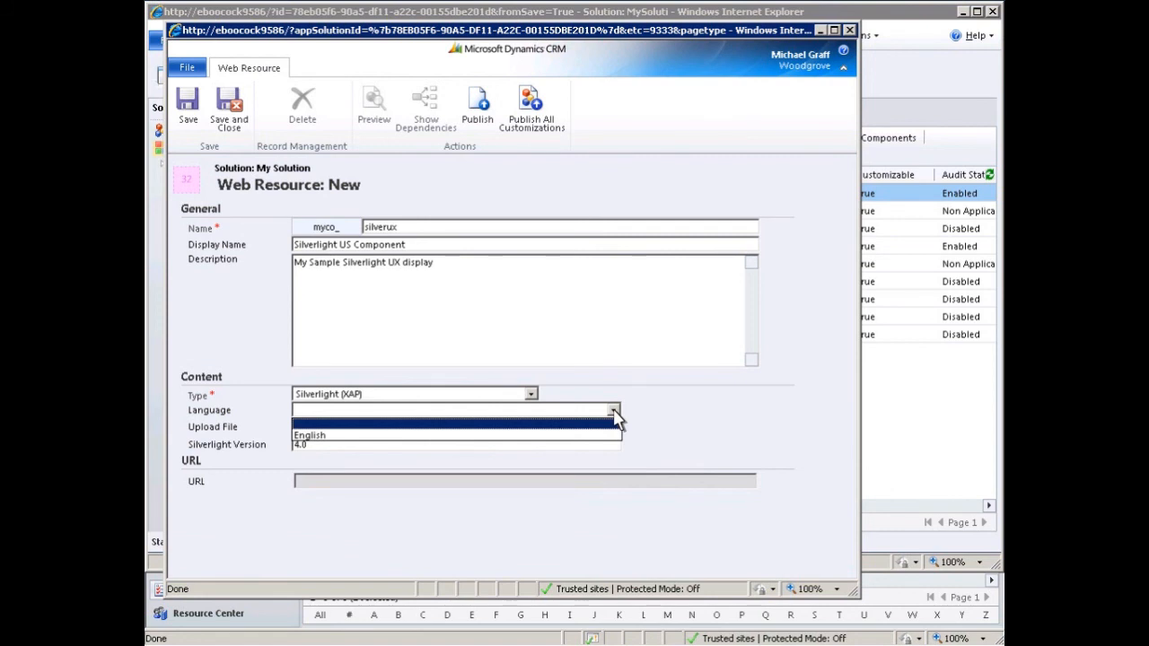
left_click(316, 437)
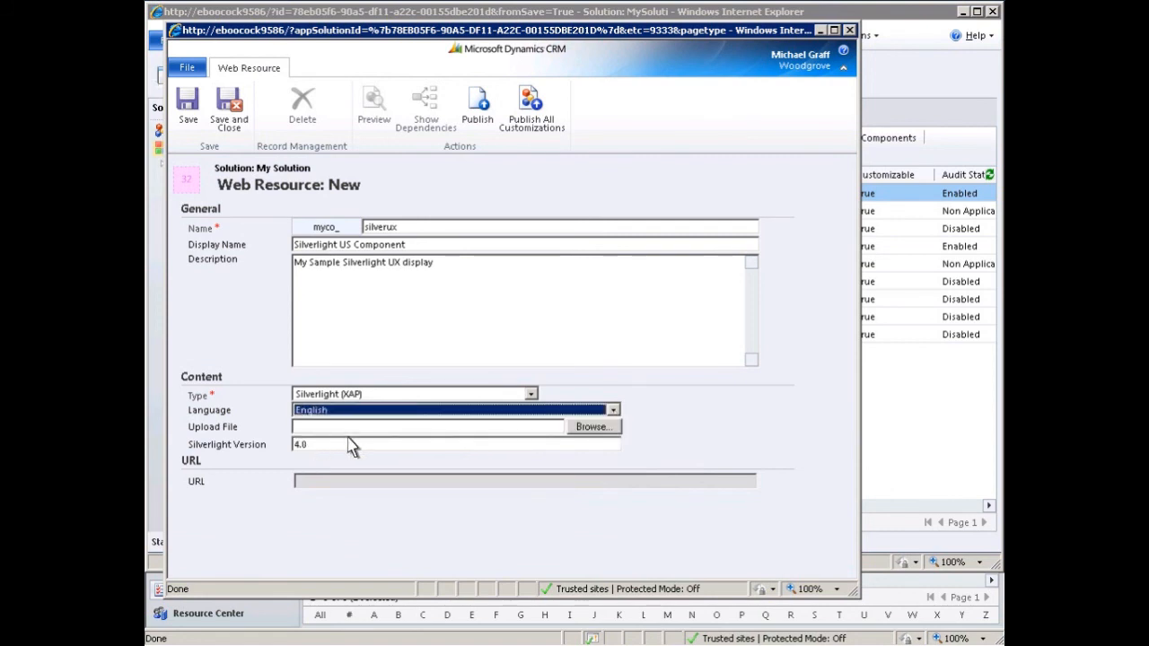
Choose SilverUX.xap from the Solutions folder as the upload, and save and close the silverux web resource
left_click(590, 428)
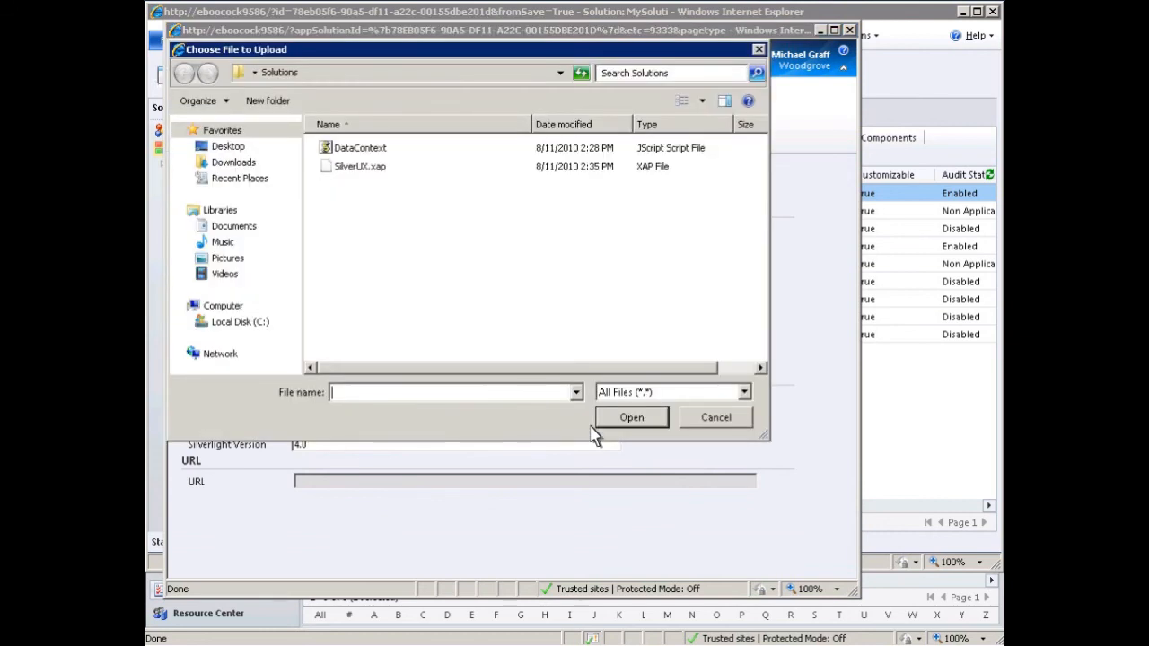
left_click(360, 167)
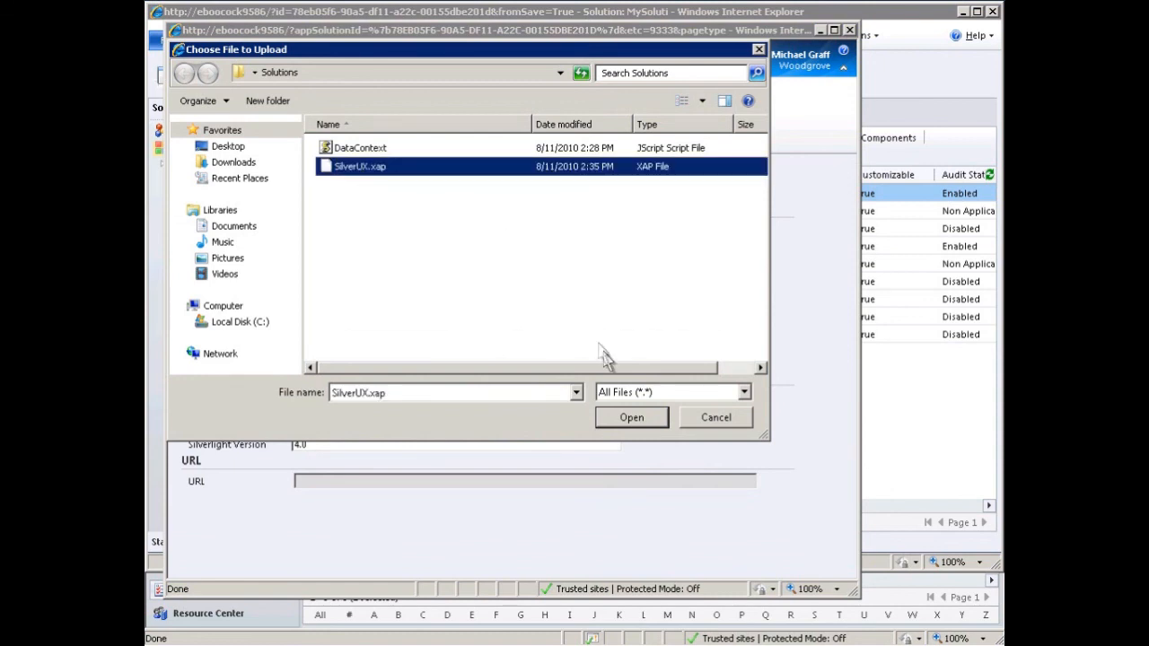
left_click(631, 418)
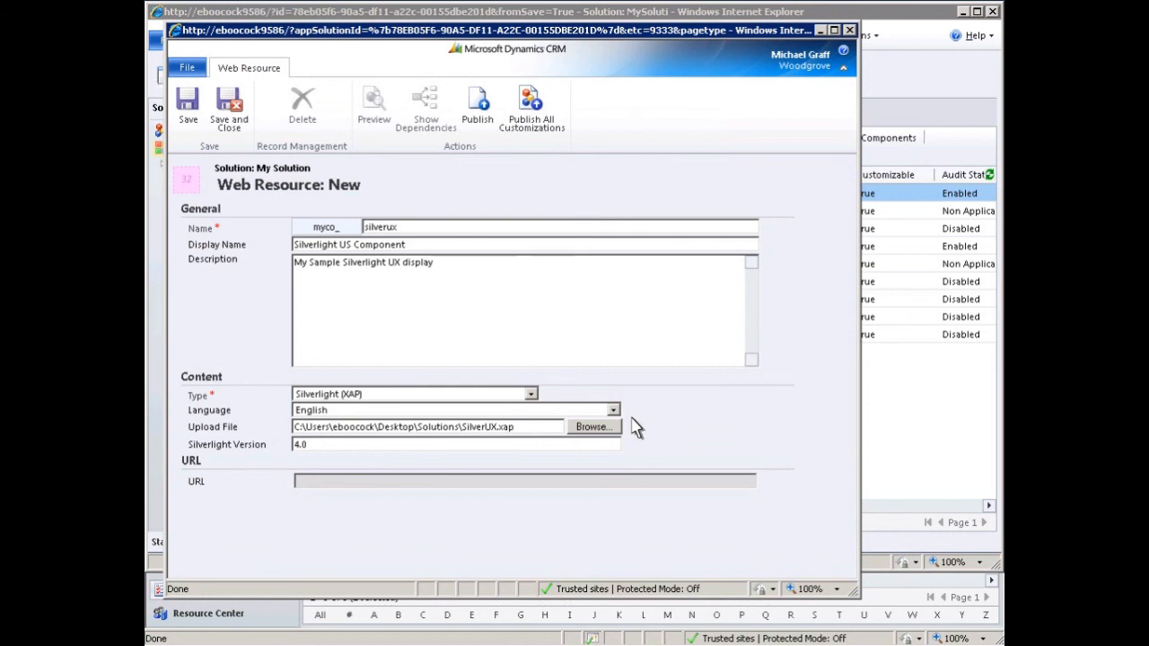
left_click(230, 113)
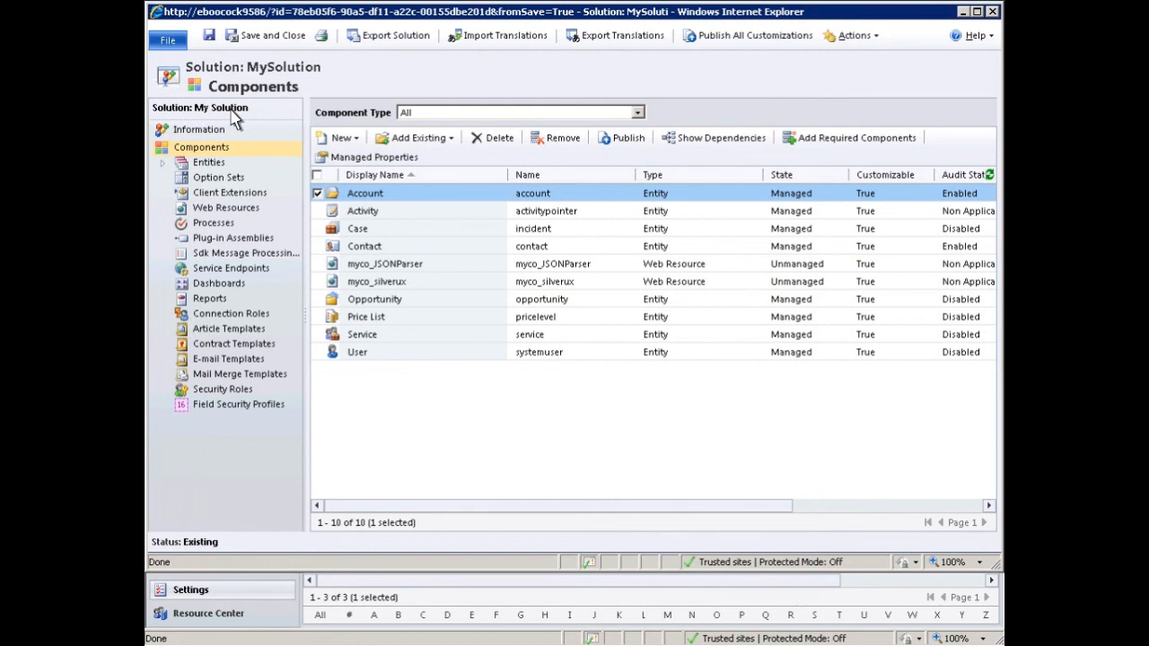
Review the dependent and required components of the Account entity, and close its dependencies view
left_click(722, 139)
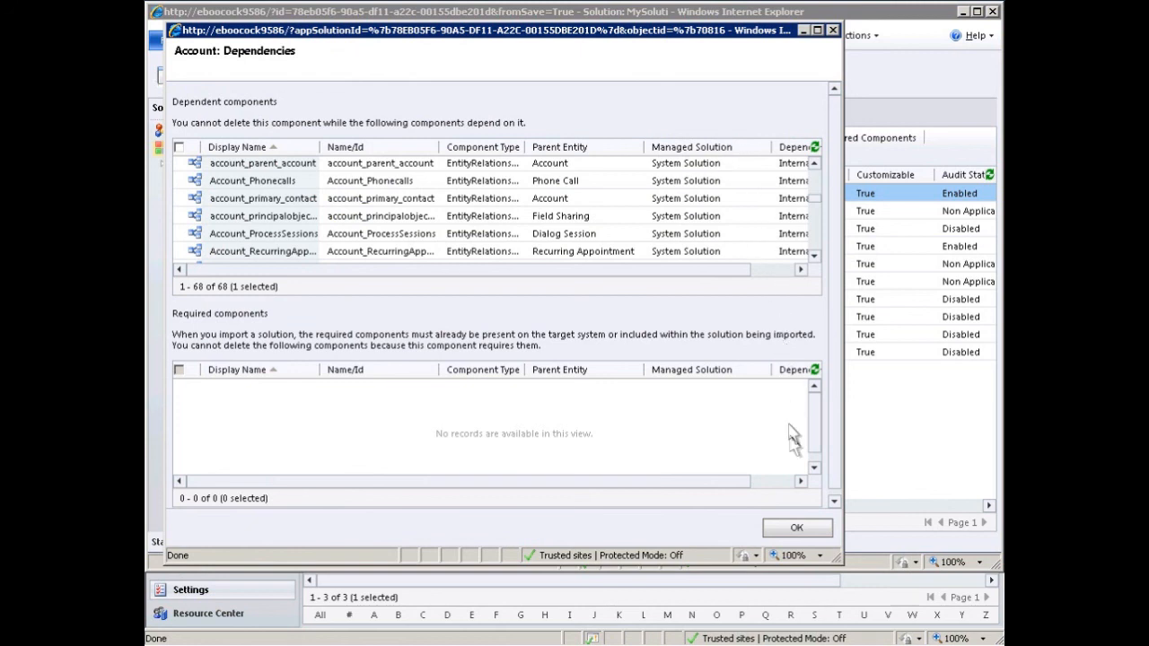
left_click(797, 530)
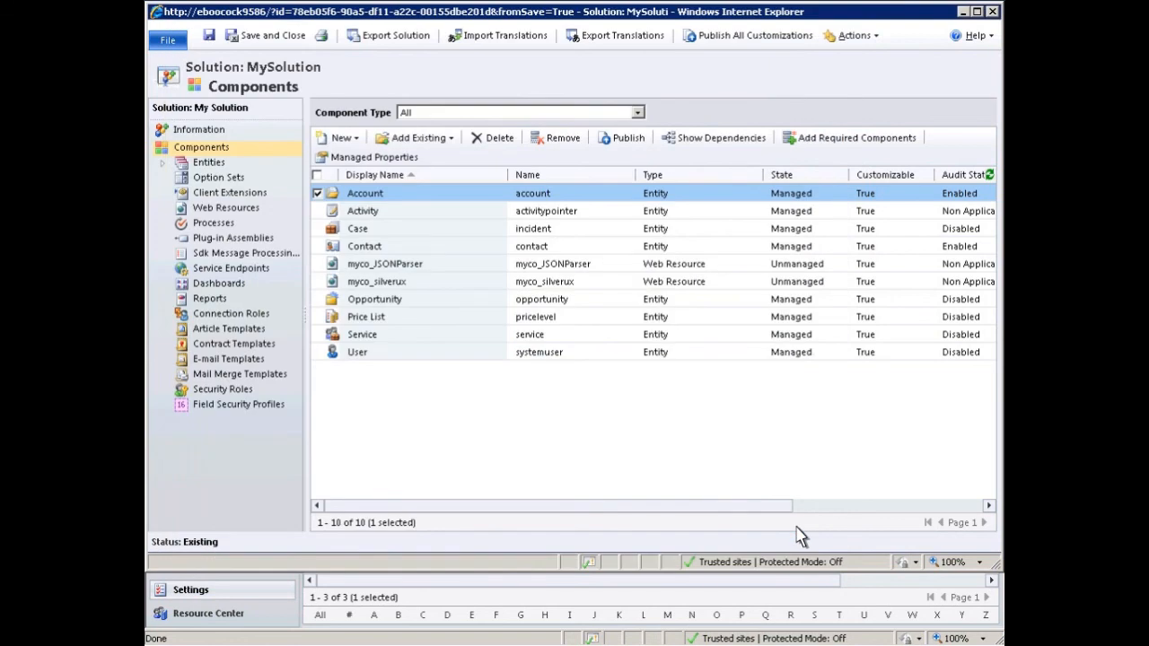
Publish the selected Account component, and save and close the My Solution record
left_click(628, 142)
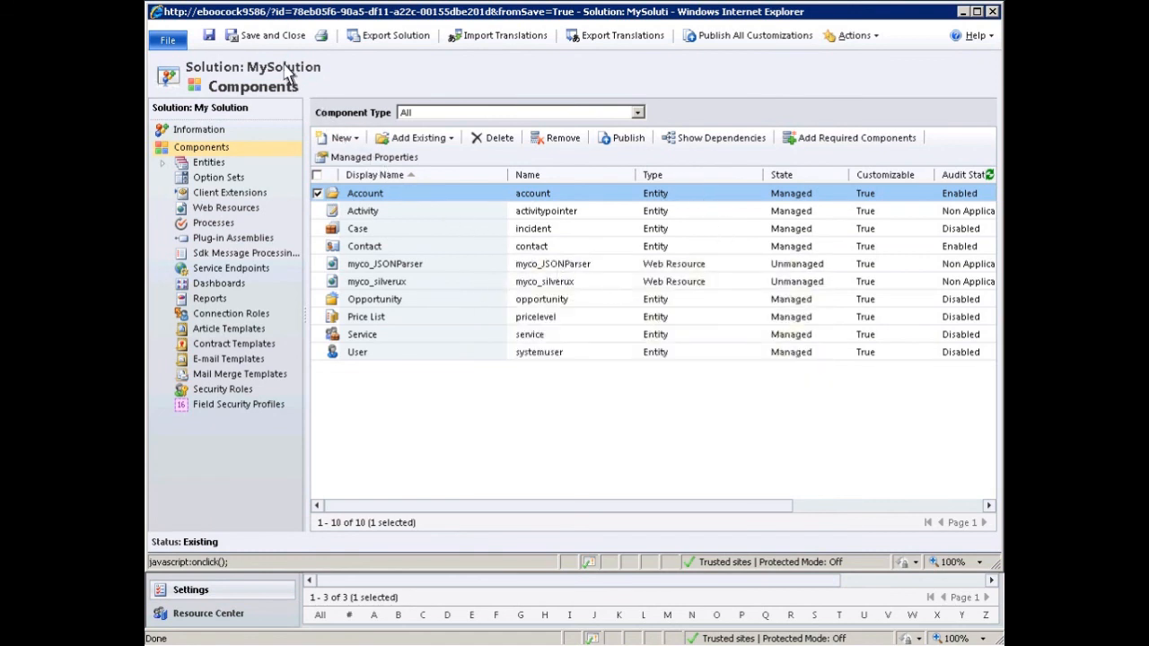
left_click(269, 37)
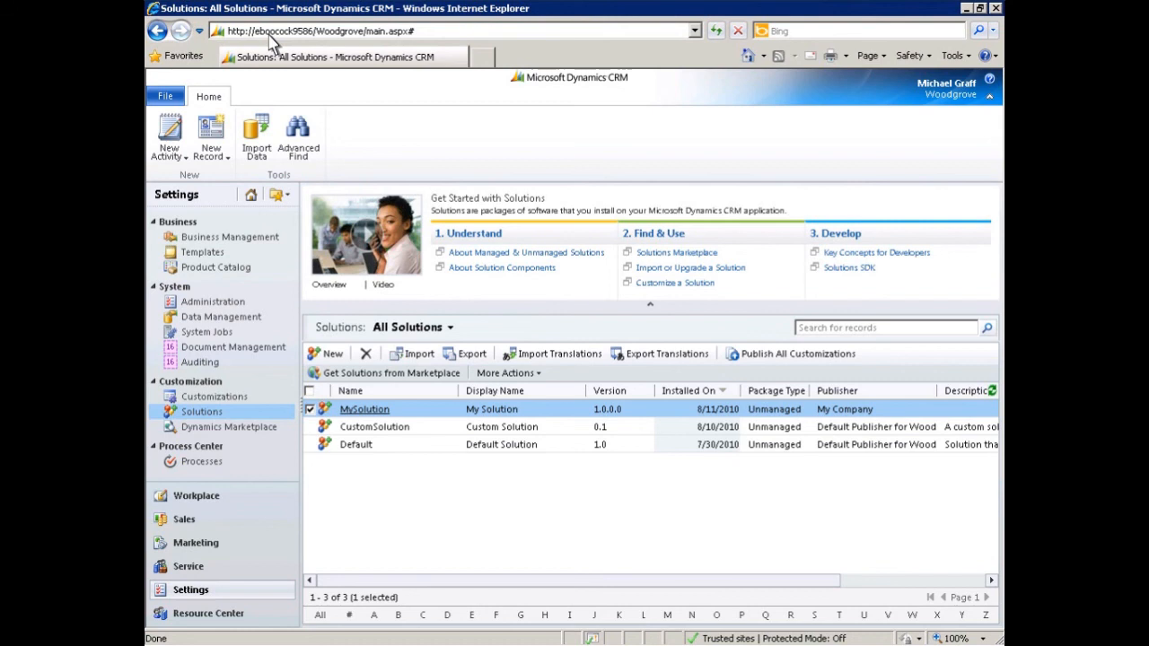